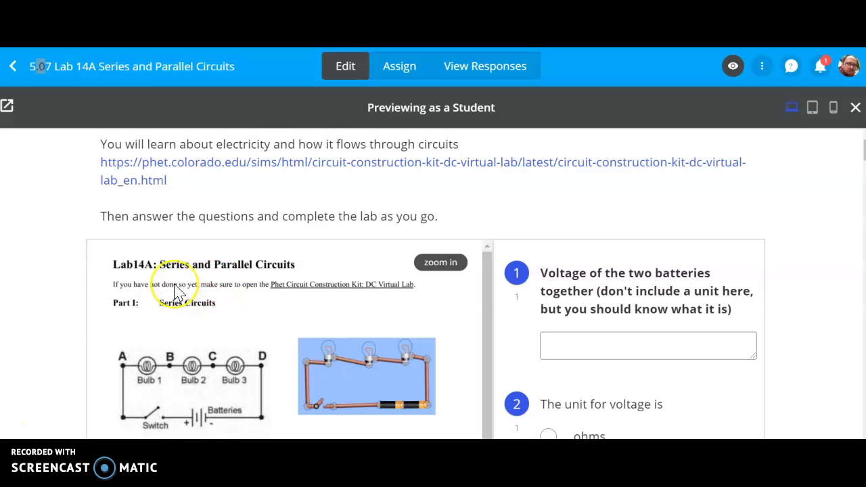
- Scroll the lab PDF to Part I: Series Circuits, then switch to the PhET simulation
scroll(206, 285, down, 2)
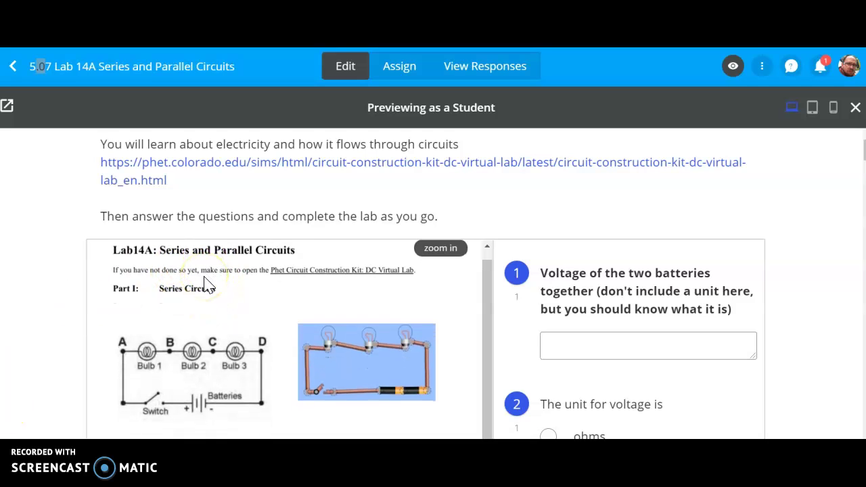
scroll(206, 284, down, 1)
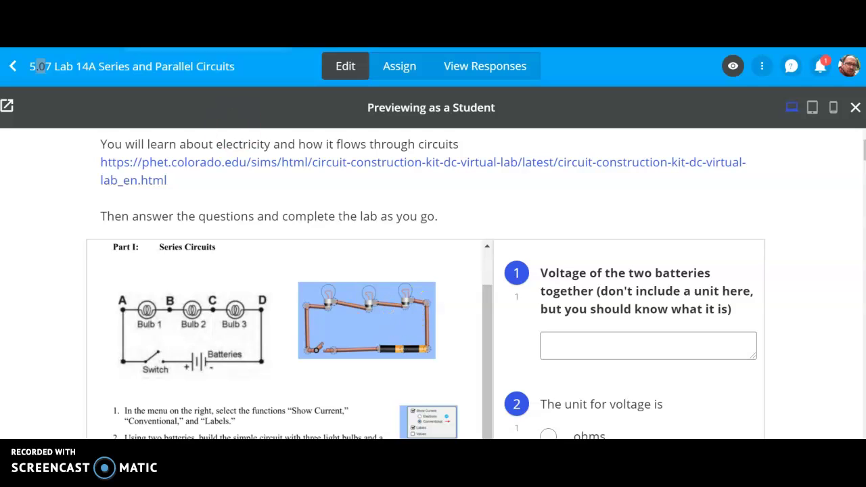
key(alt+Tab)
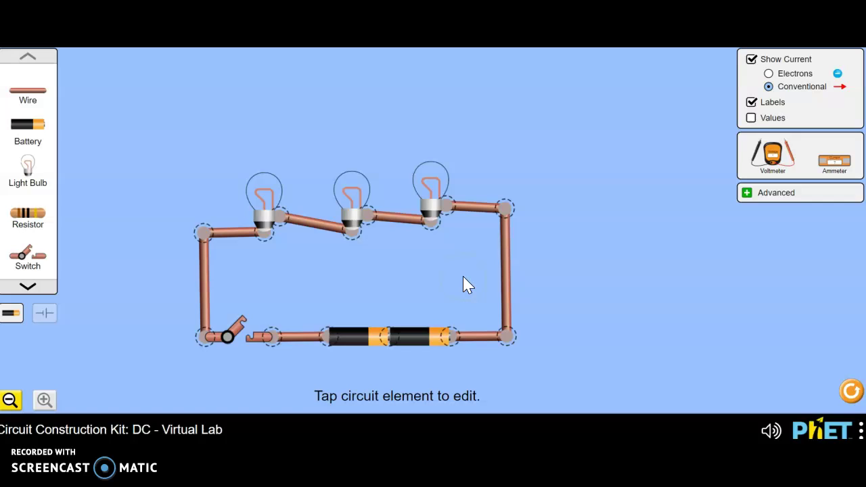
- Place voltmeter probes on either side of the two batteries to read 18.00 V, then return to the lab
click(439, 274)
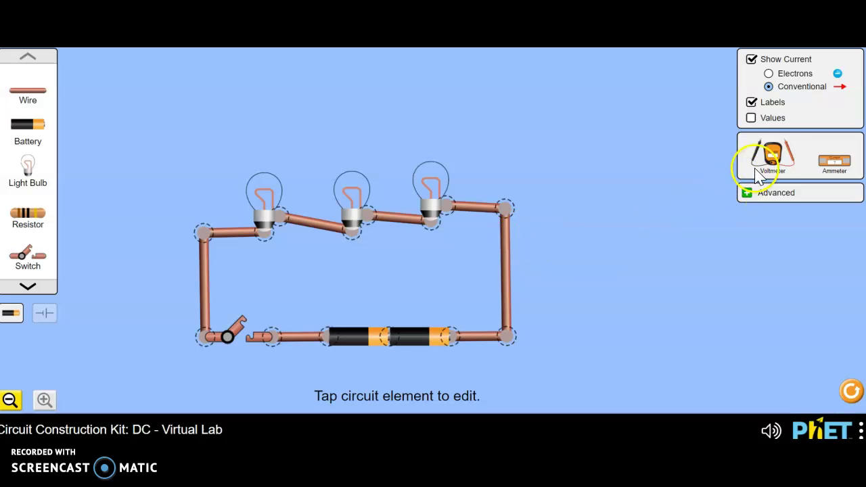
drag(769, 155, 623, 306)
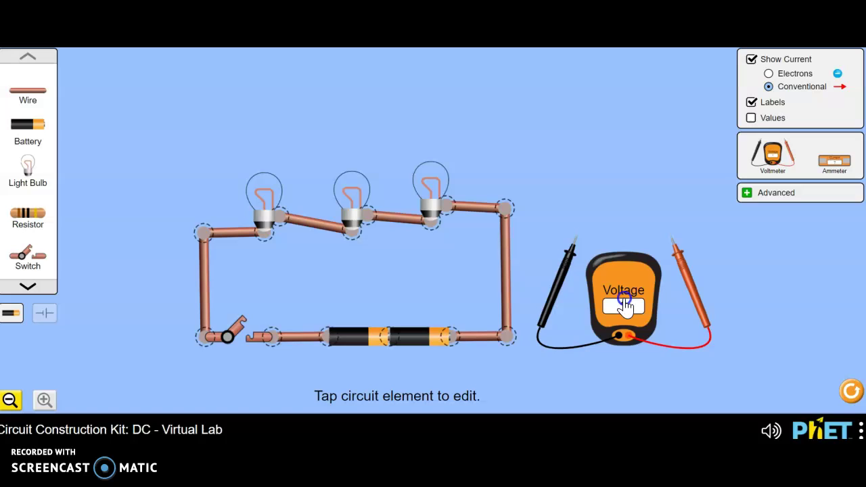
click(572, 276)
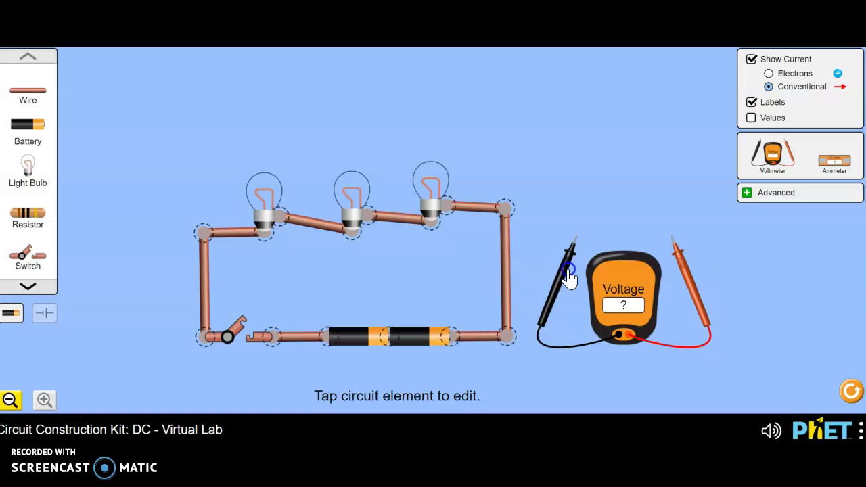
drag(568, 278, 290, 380)
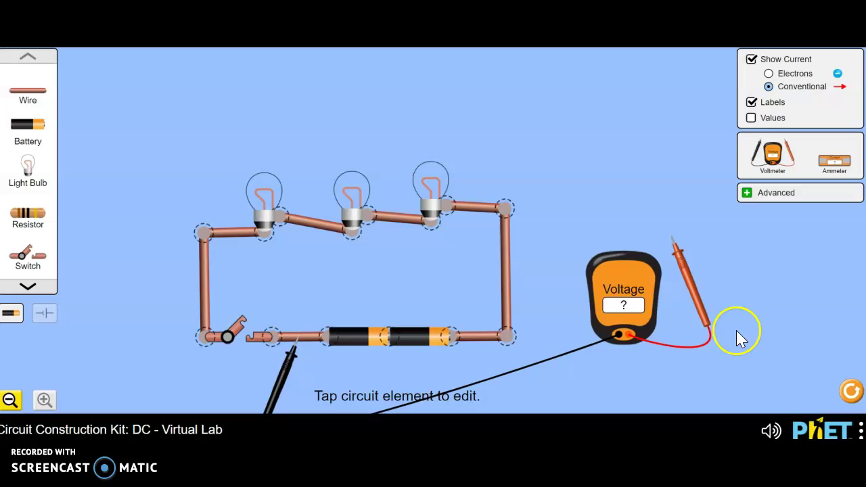
drag(689, 285, 495, 391)
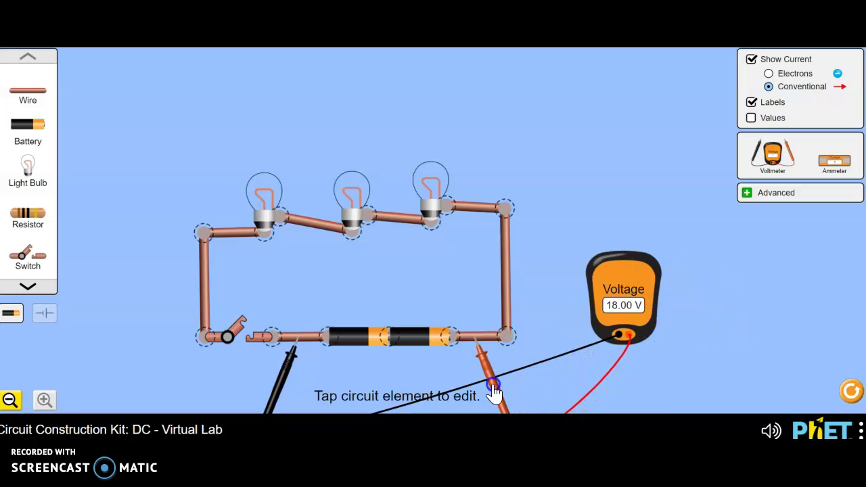
click(620, 314)
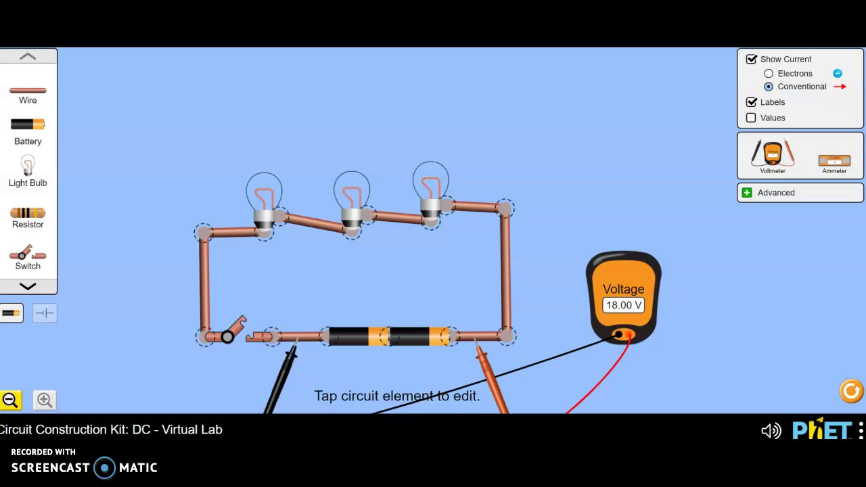
key(alt+Tab)
- Scroll through the lab's battery and bulb voltage-measurement steps and Table 1 prompts
scroll(192, 273, down, 3)
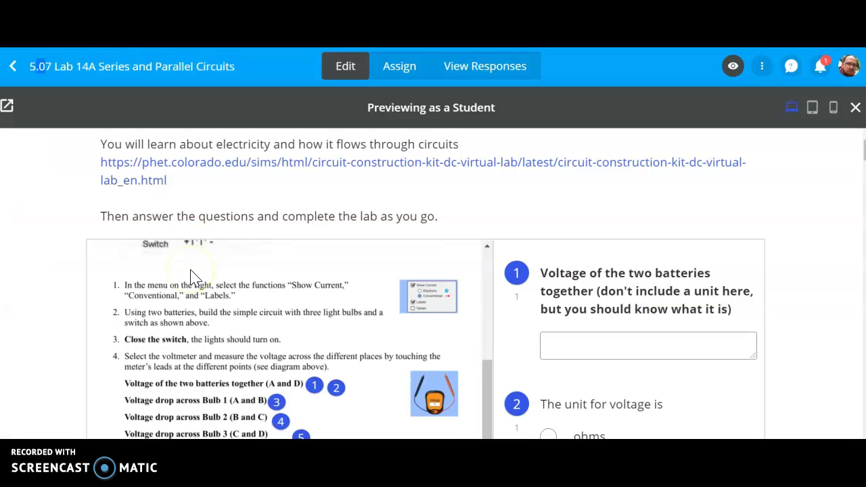
scroll(191, 274, down, 1)
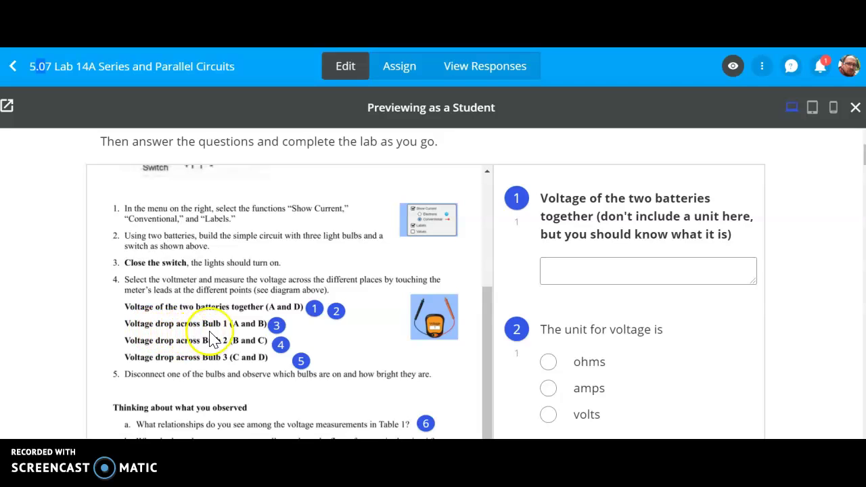
scroll(226, 339, up, 3)
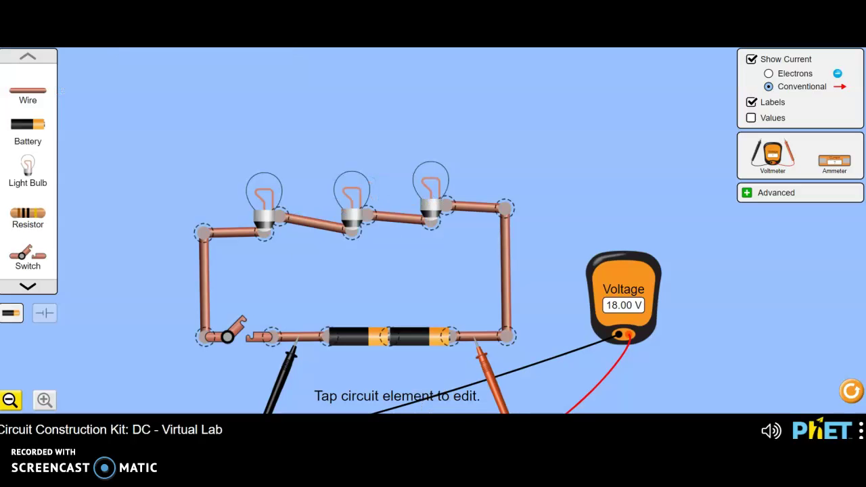
- Set the voltmeter probes near the switch and close it so all three bulbs light
drag(284, 375, 225, 293)
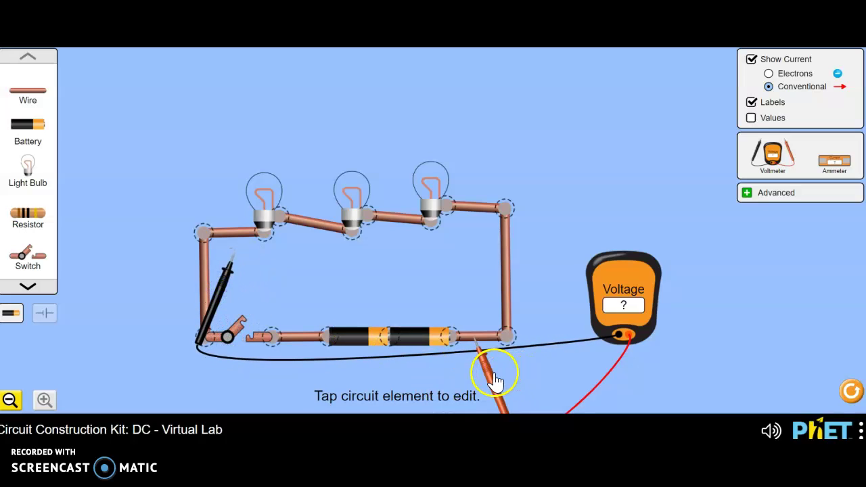
drag(495, 381, 337, 280)
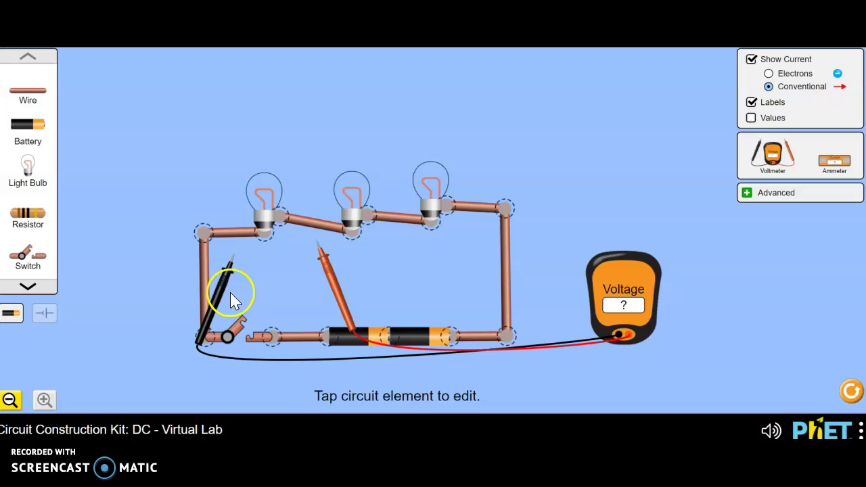
click(241, 333)
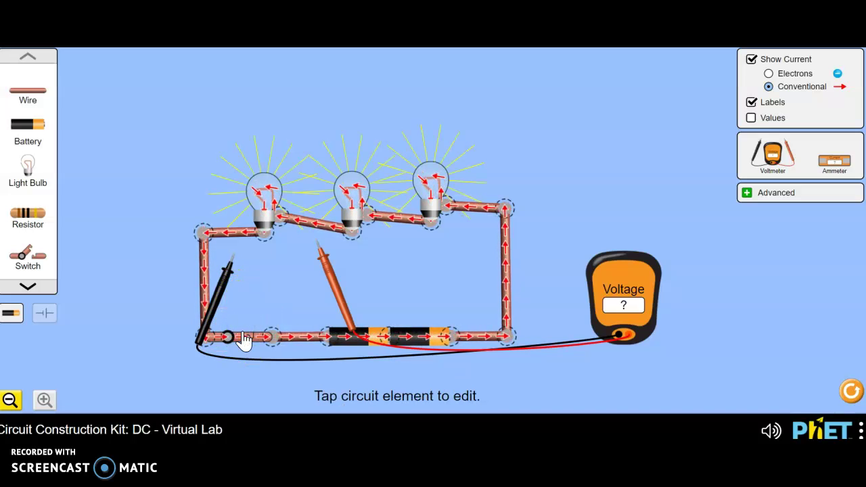
- Move the probes onto the bottom wire, then pull both probes away from the circuit
drag(226, 297, 219, 282)
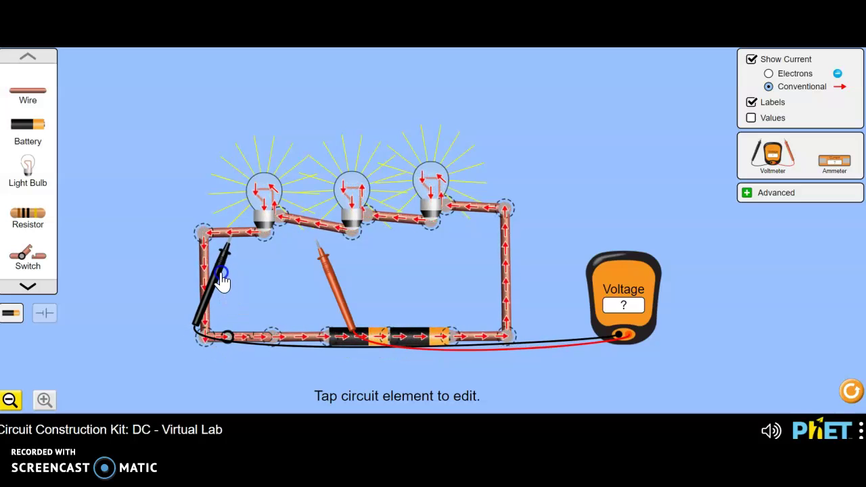
drag(342, 284, 416, 288)
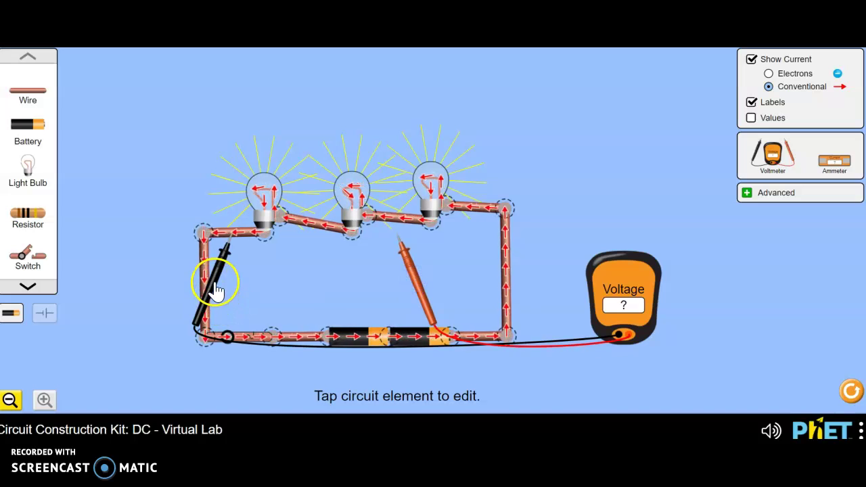
drag(217, 276, 302, 298)
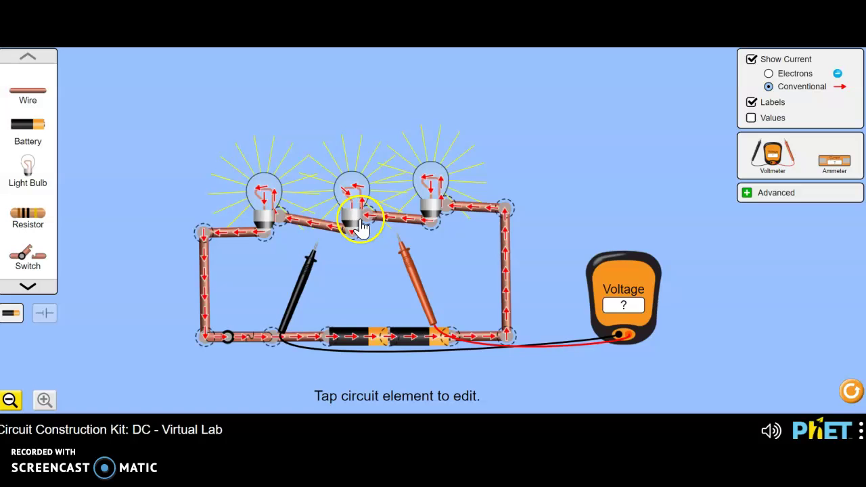
click(425, 298)
drag(425, 298, 729, 275)
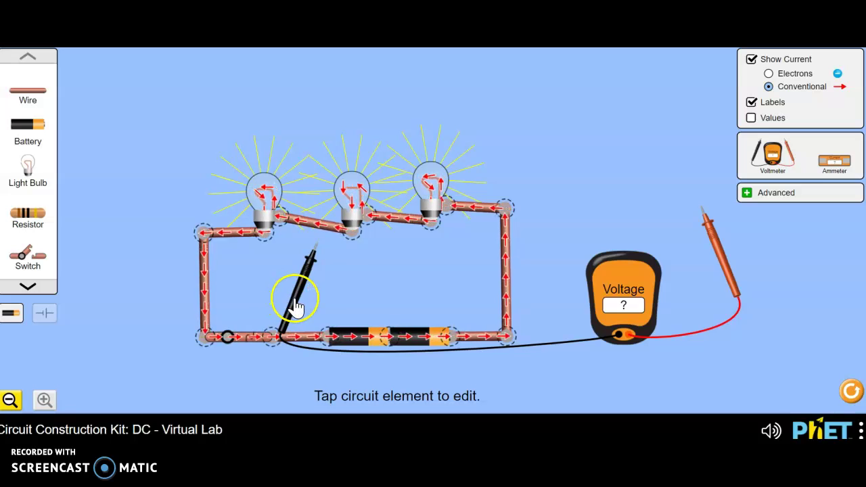
drag(296, 301, 568, 233)
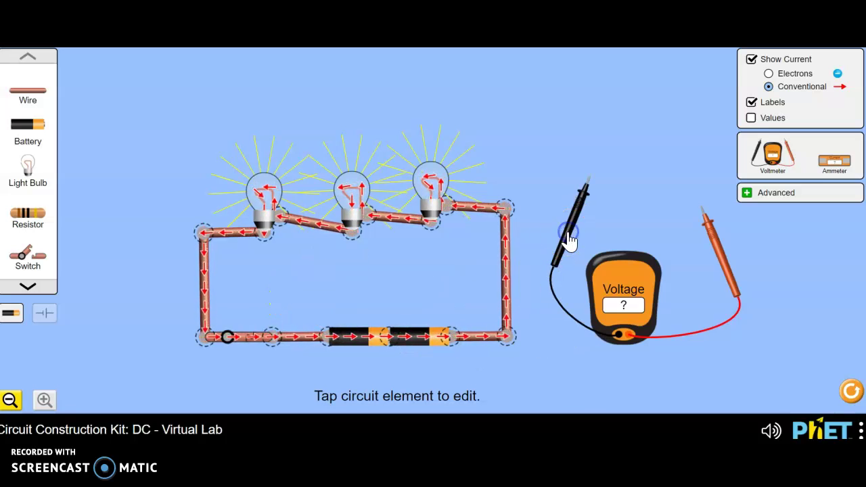
- Delete the wire between the switch and batteries and open the switch
click(290, 338)
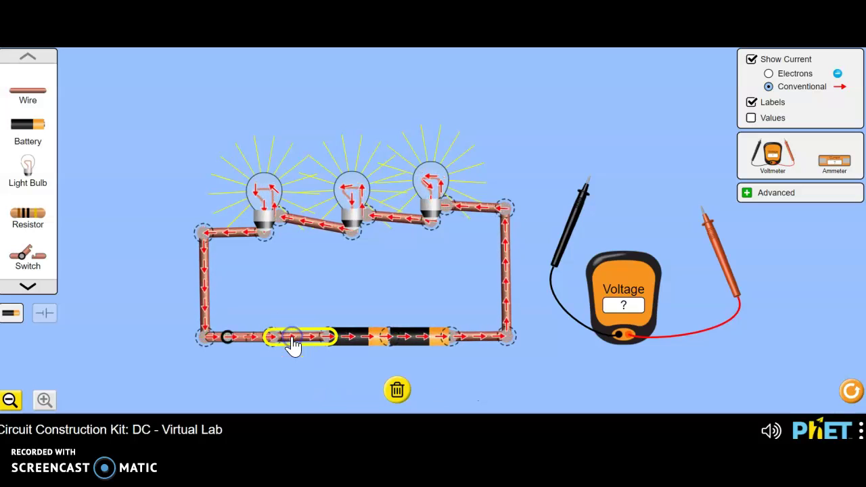
click(398, 391)
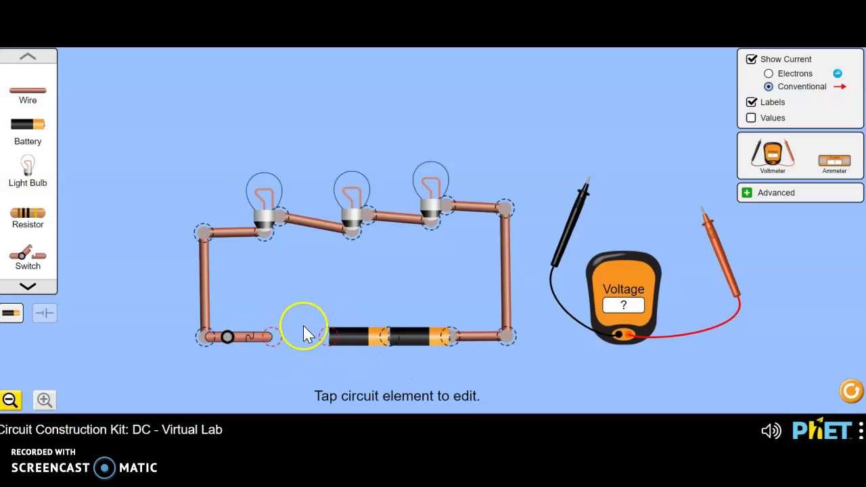
click(232, 334)
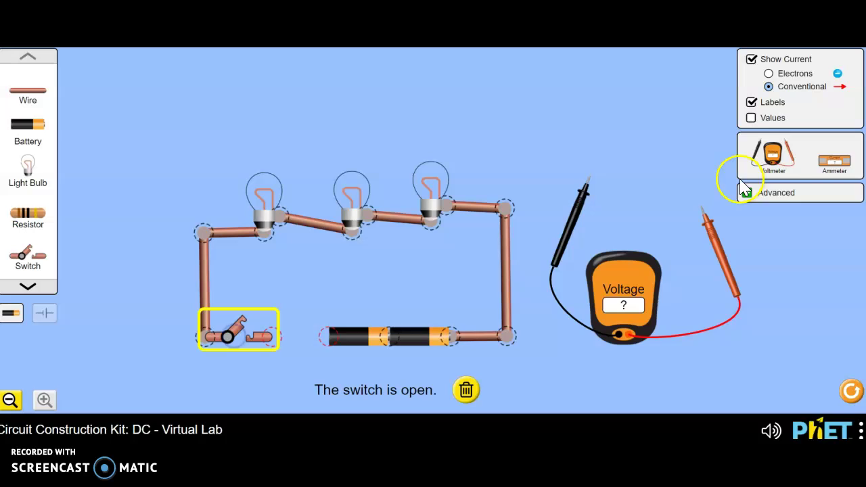
- Insert an ammeter into the gap by the switch and line the batteries against it
click(838, 161)
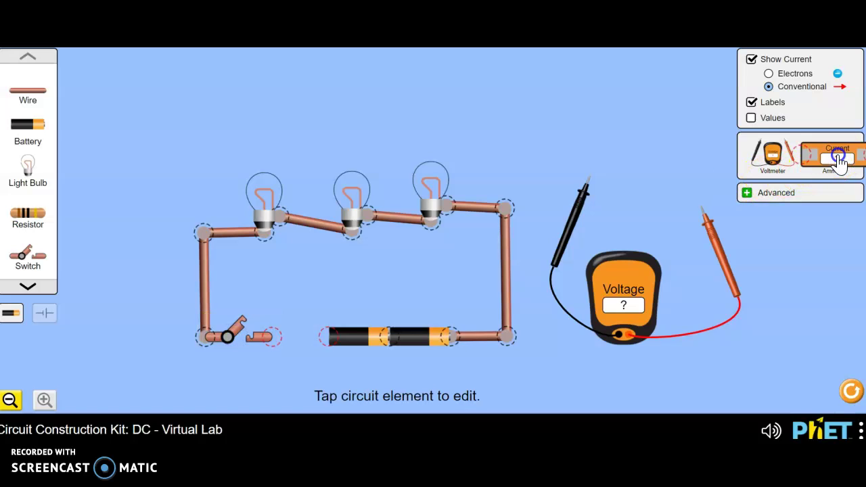
drag(838, 162, 636, 134)
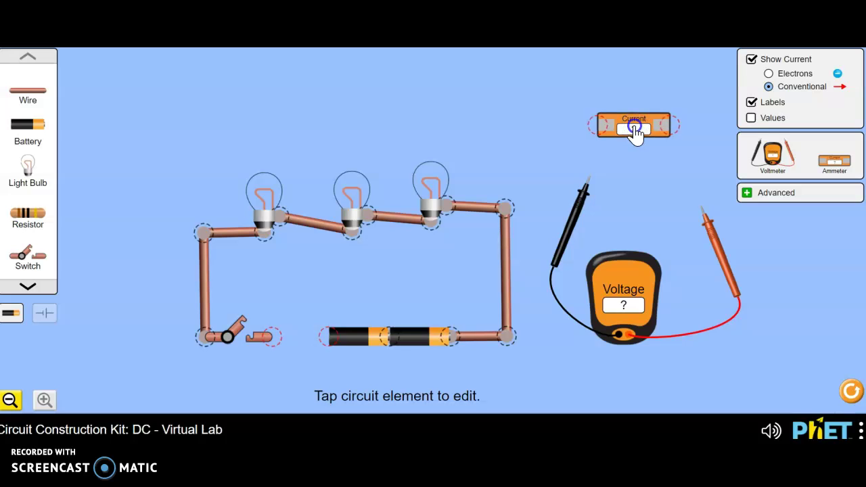
drag(636, 133, 336, 336)
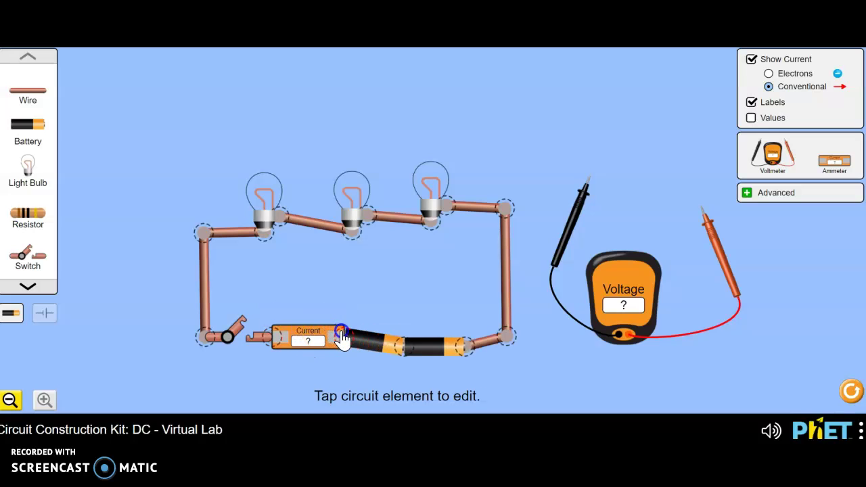
mouse_move(381, 352)
mouse_down()
mouse_move(412, 346)
mouse_move(398, 359)
mouse_move(385, 354)
mouse_move(438, 339)
mouse_move(410, 328)
mouse_move(393, 343)
mouse_up()
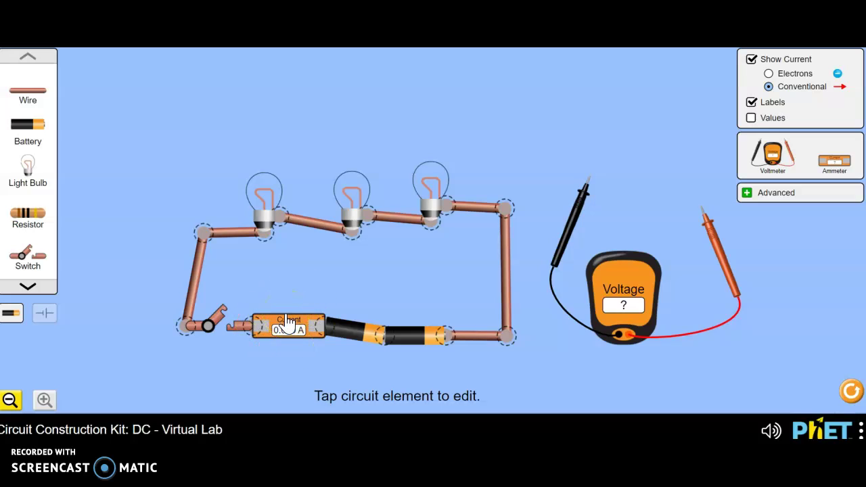
click(359, 196)
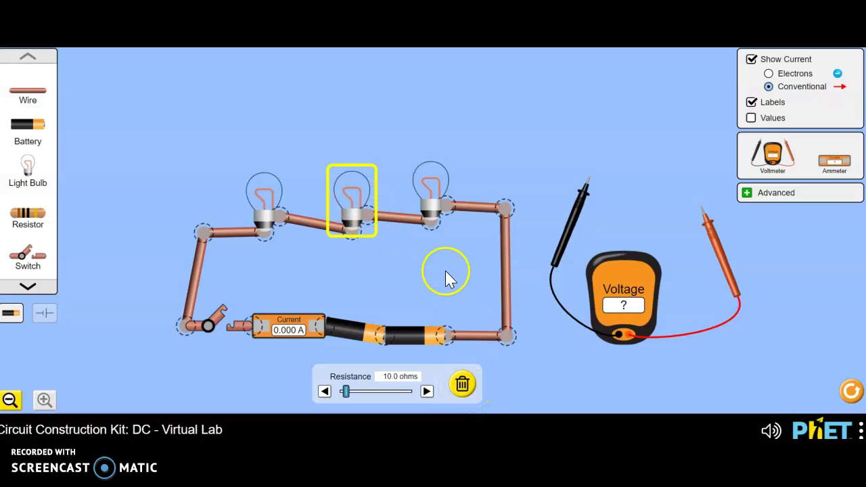
click(391, 142)
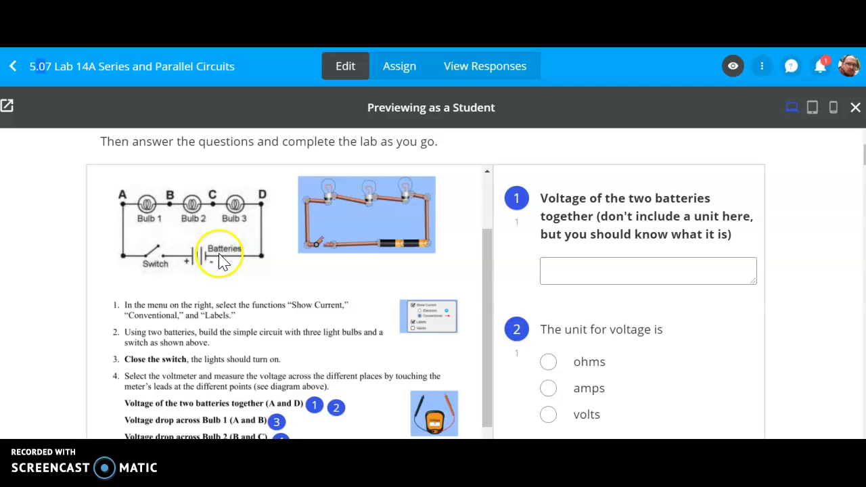
- Scroll past the Part II steps to Part III Short Circuits and questions 14–15
scroll(220, 263, down, 10)
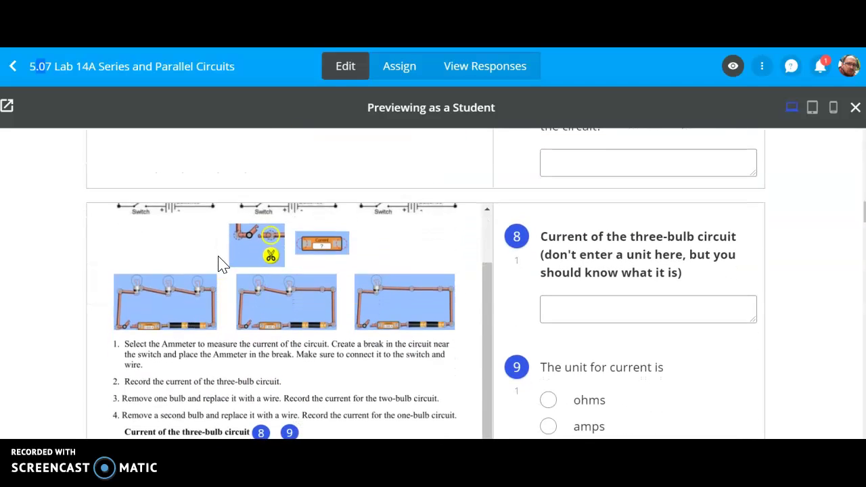
scroll(220, 262, up, 1)
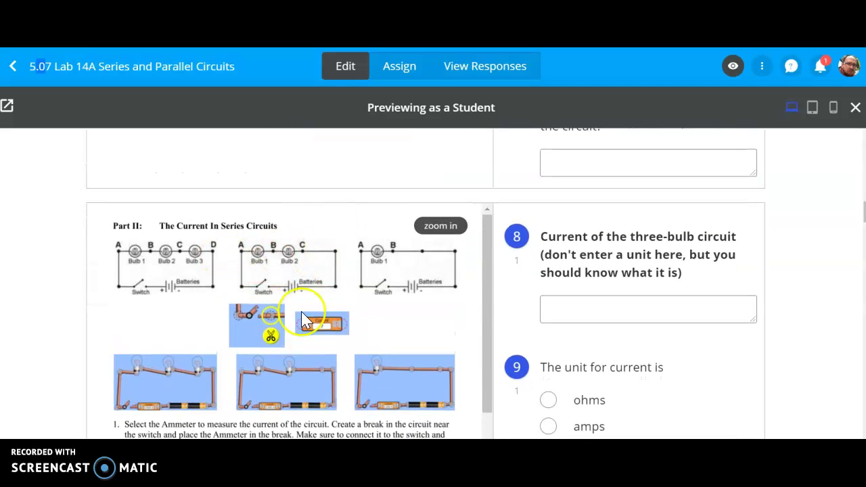
scroll(302, 313, down, 3)
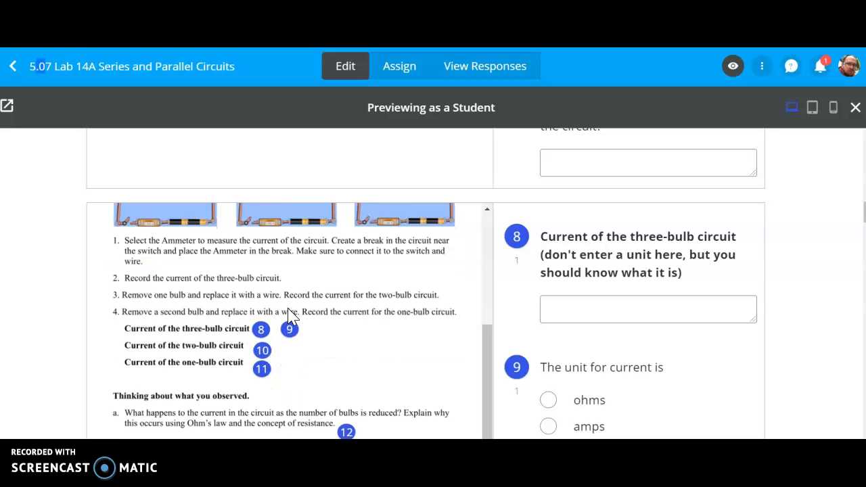
scroll(289, 315, down, 6)
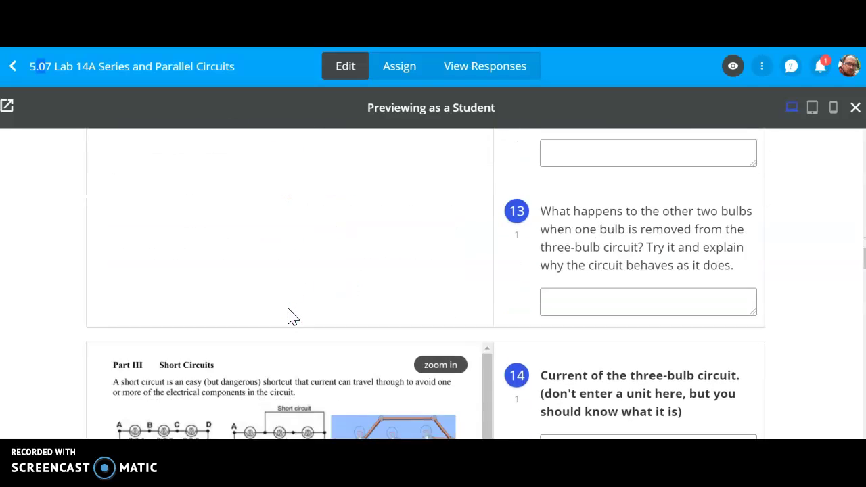
scroll(287, 315, down, 3)
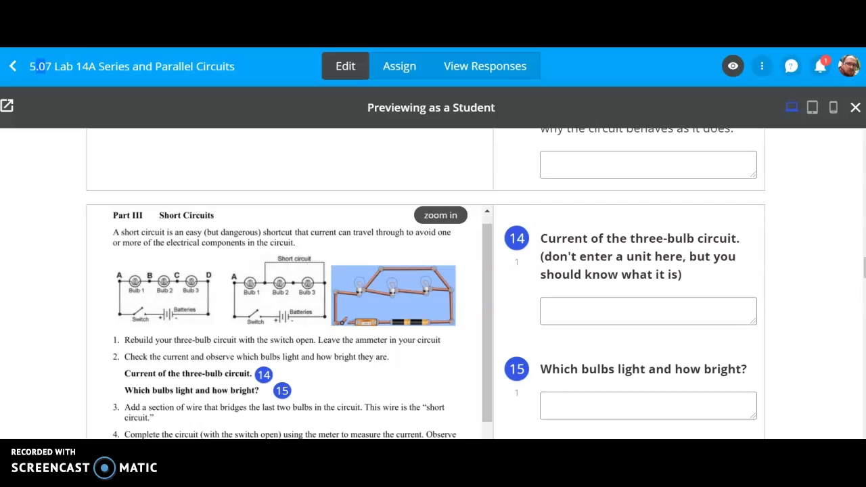
- Back in PhET, lay three wires from the first bulbs' junction up, across and down over the bulbs
key(alt+Tab)
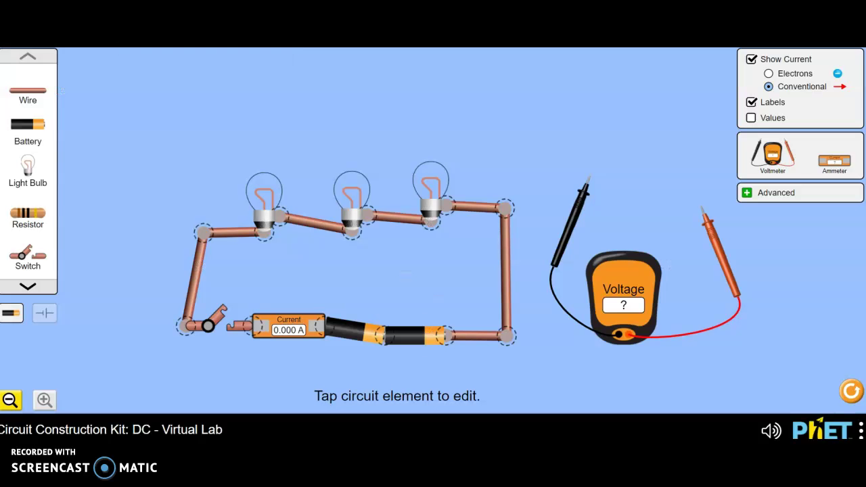
drag(34, 97, 287, 228)
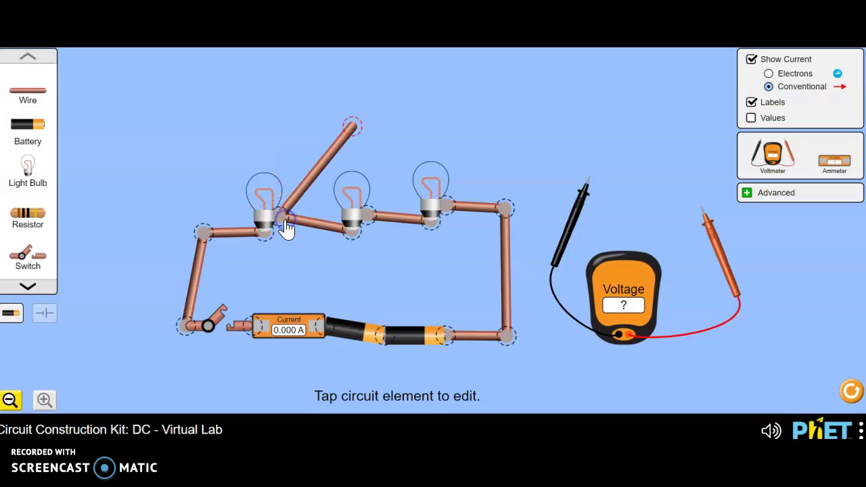
drag(37, 94, 461, 123)
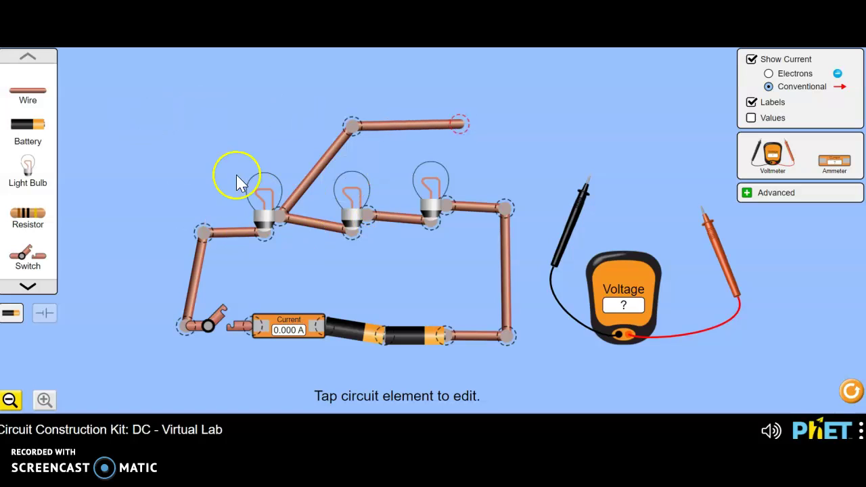
drag(29, 92, 533, 183)
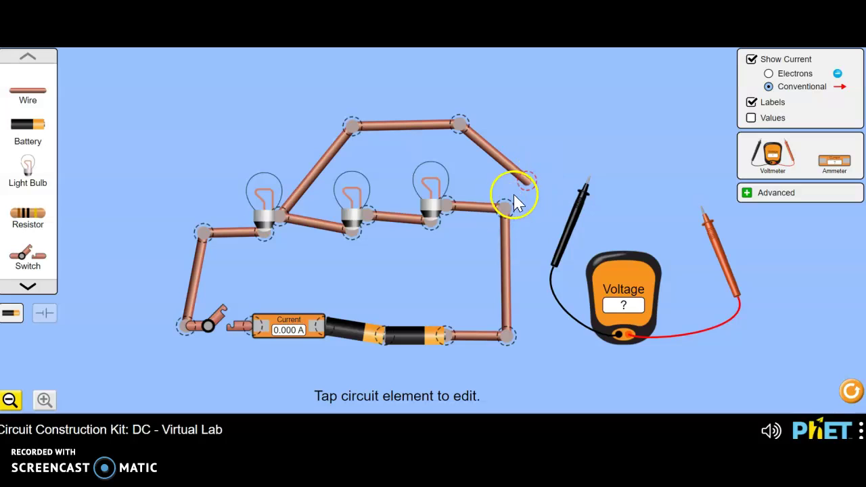
- Attach the shortcut after bulb 3, then cut that junction and reconnect the bulb-row wire
drag(525, 192, 508, 211)
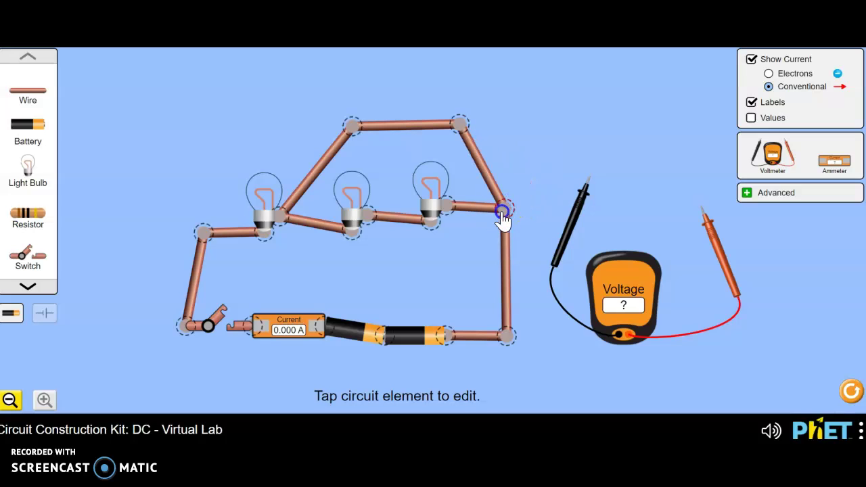
click(503, 218)
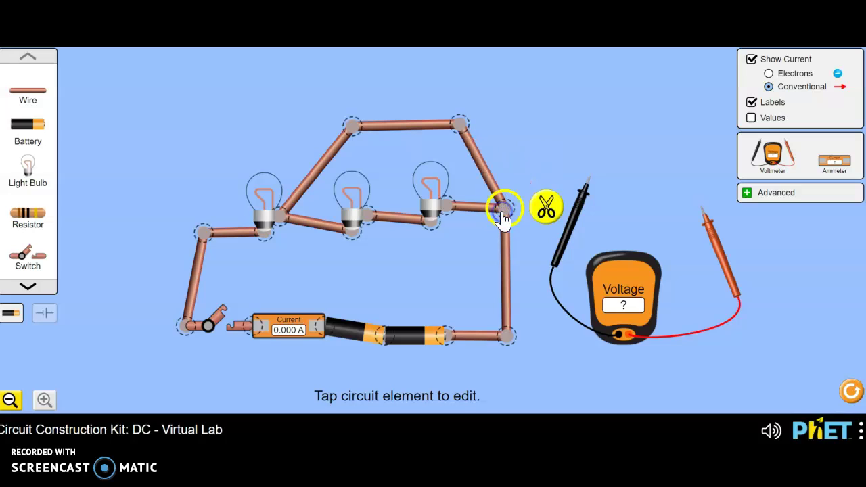
click(547, 208)
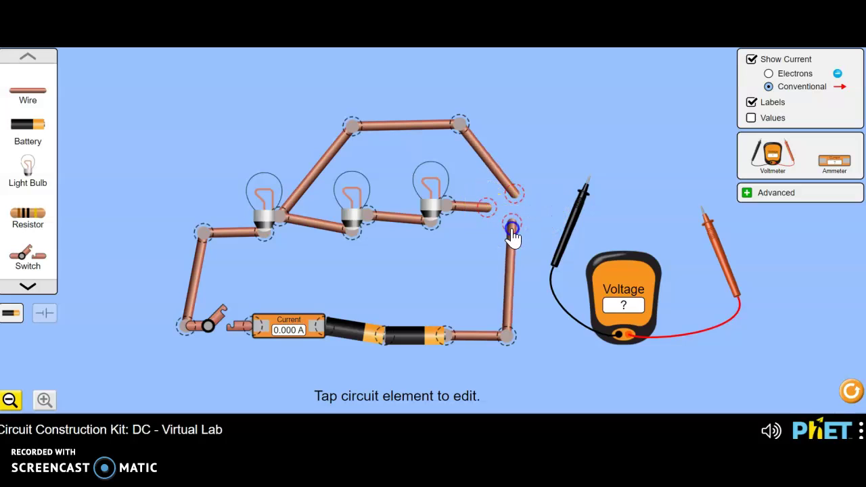
drag(512, 227, 542, 150)
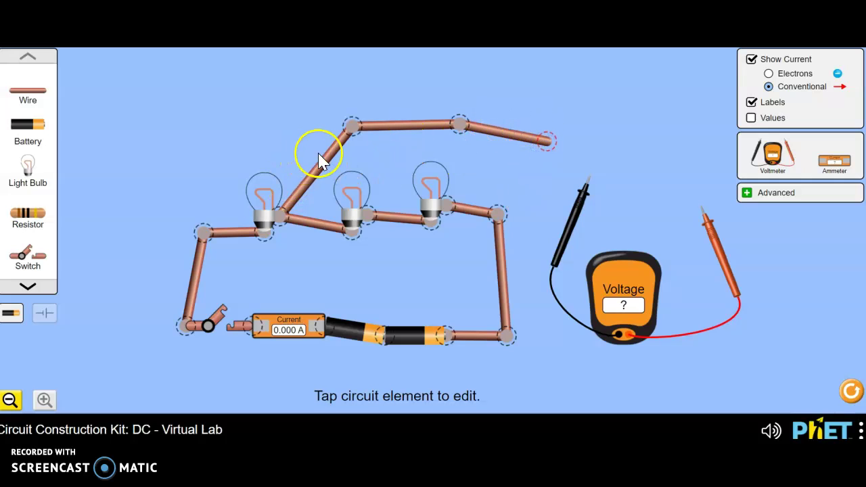
drag(406, 146, 439, 125)
- Delete the diagonal, top horizontal and leftover shortcut wires with the trash can
click(332, 164)
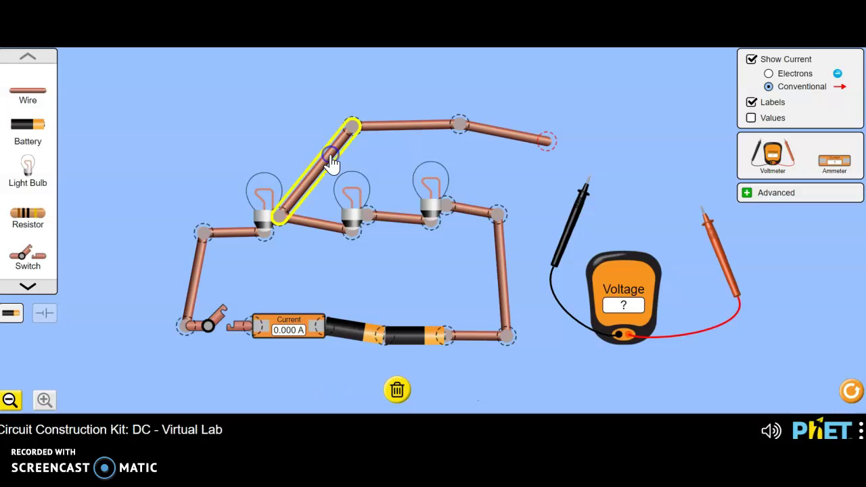
click(397, 392)
click(407, 125)
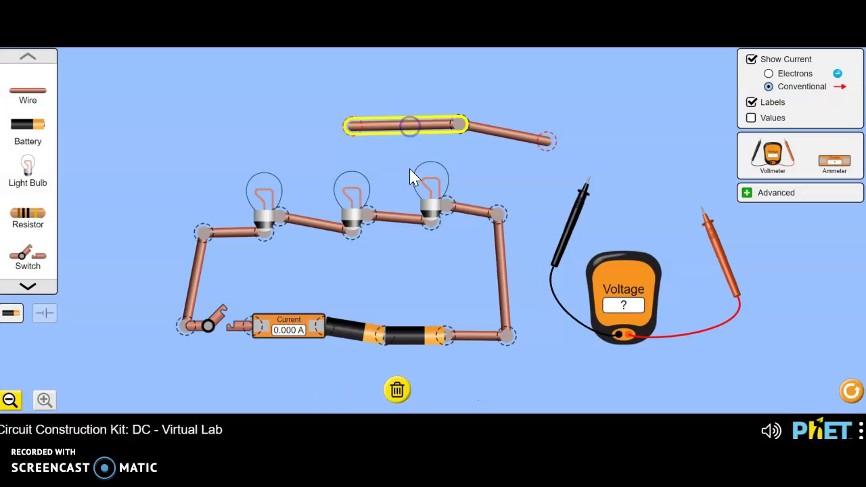
click(396, 390)
click(512, 133)
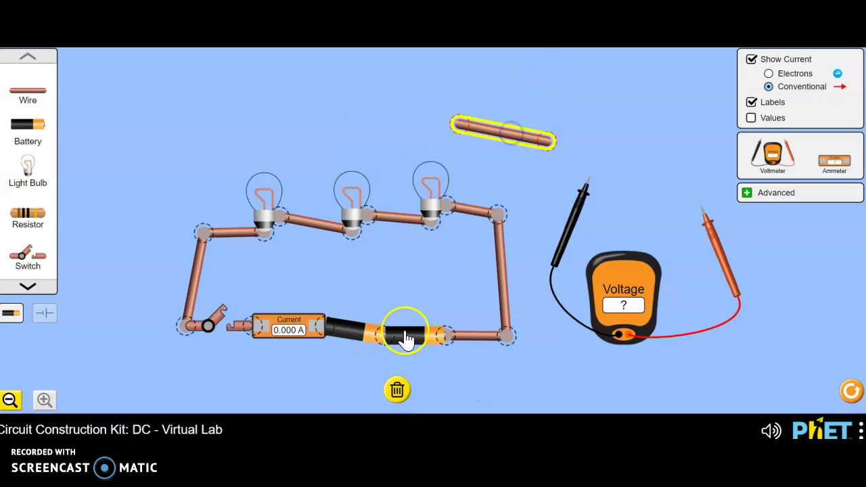
click(397, 390)
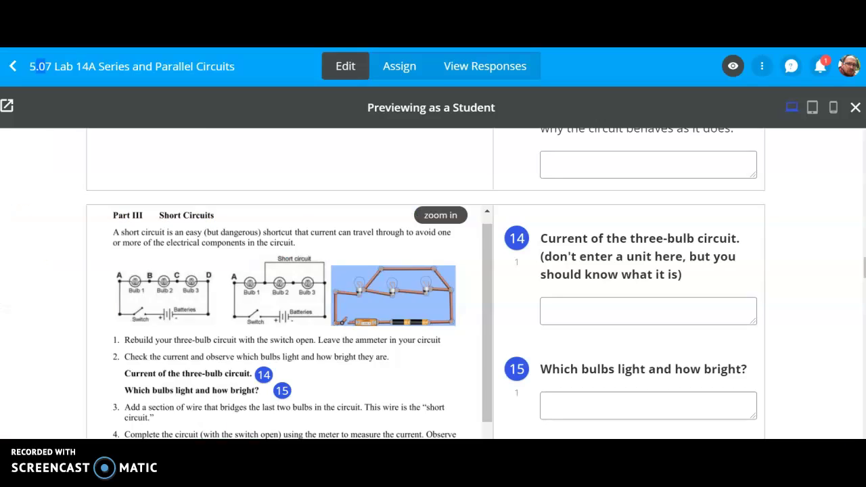
- Scroll past questions 16–19 to the Part IV parallel-circuit worksheet
scroll(305, 316, down, 10)
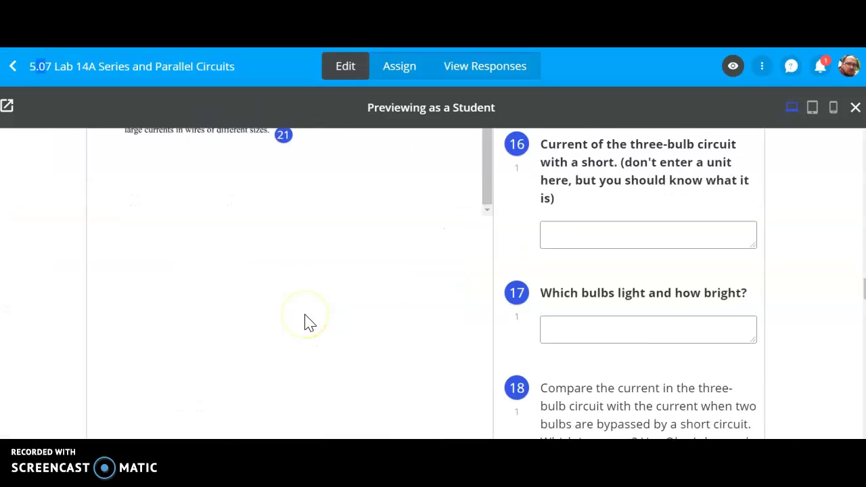
scroll(304, 323, down, 8)
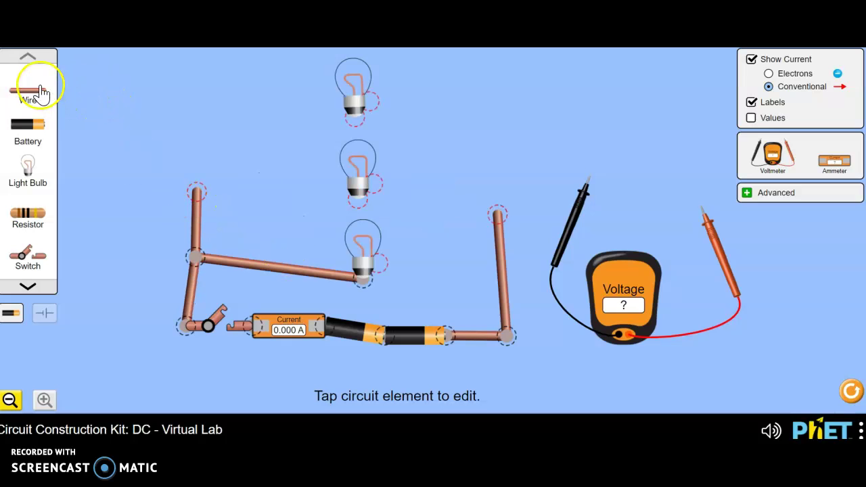
- Wire the middle and top bulbs to an extended left-side wire, with a wire leading right from the top bulb
drag(32, 90, 355, 206)
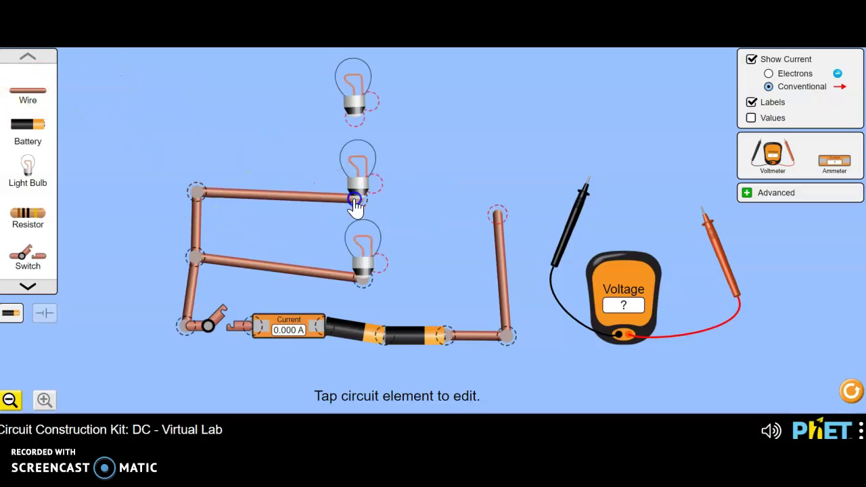
drag(38, 87, 193, 102)
drag(28, 90, 349, 118)
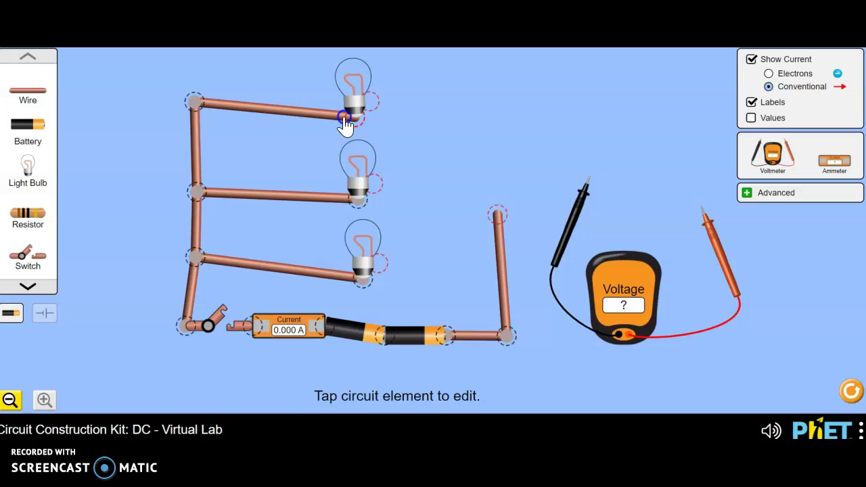
drag(28, 90, 396, 111)
drag(423, 103, 502, 112)
- Shorten the right-side wire and connect the bottom, middle and top bulbs to it
drag(501, 218, 498, 265)
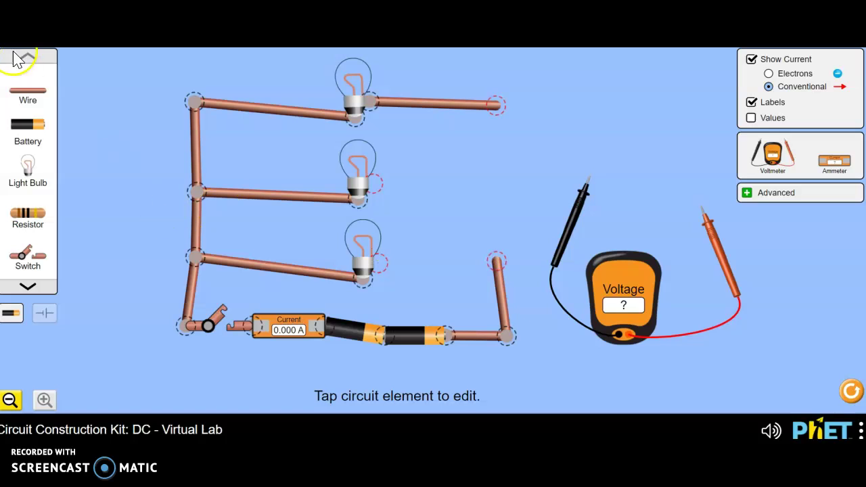
drag(28, 90, 497, 260)
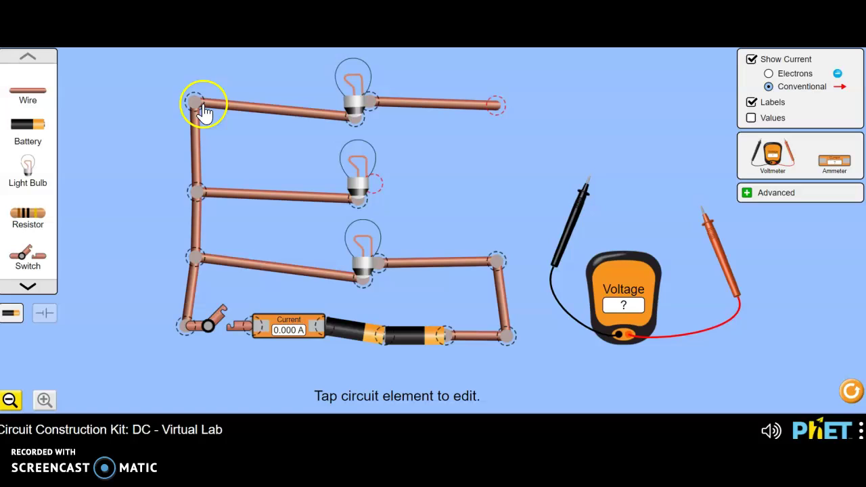
drag(35, 91, 500, 203)
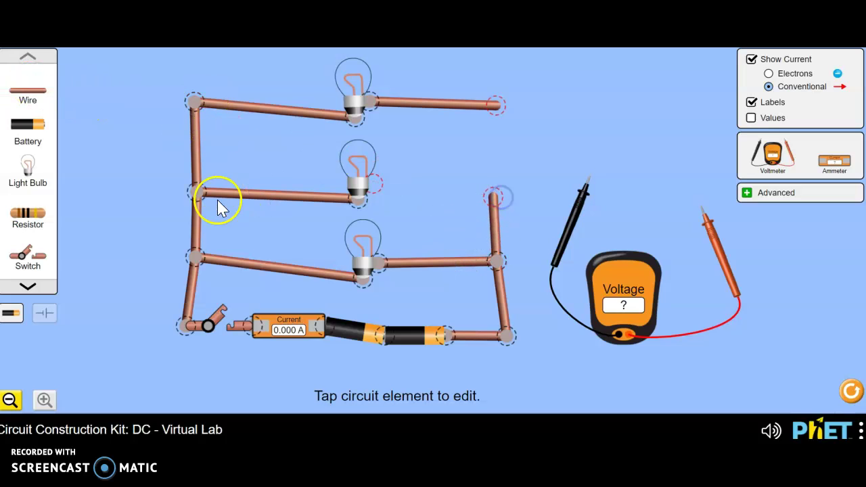
drag(28, 91, 489, 191)
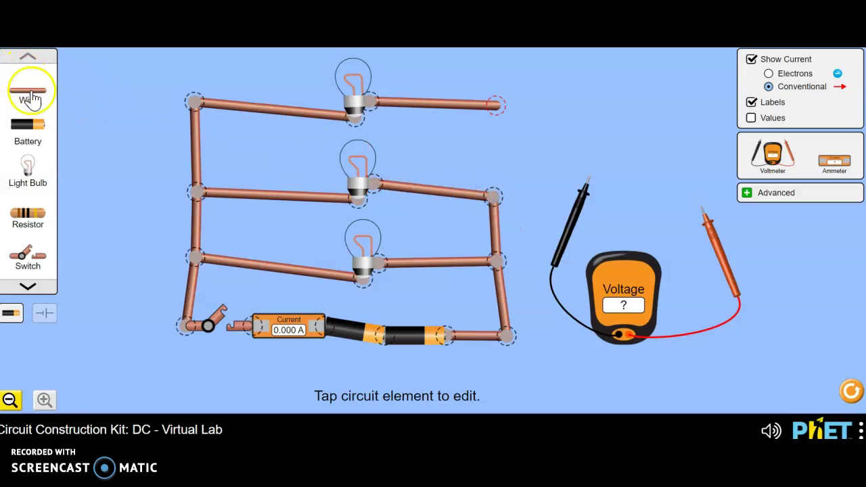
drag(29, 89, 488, 107)
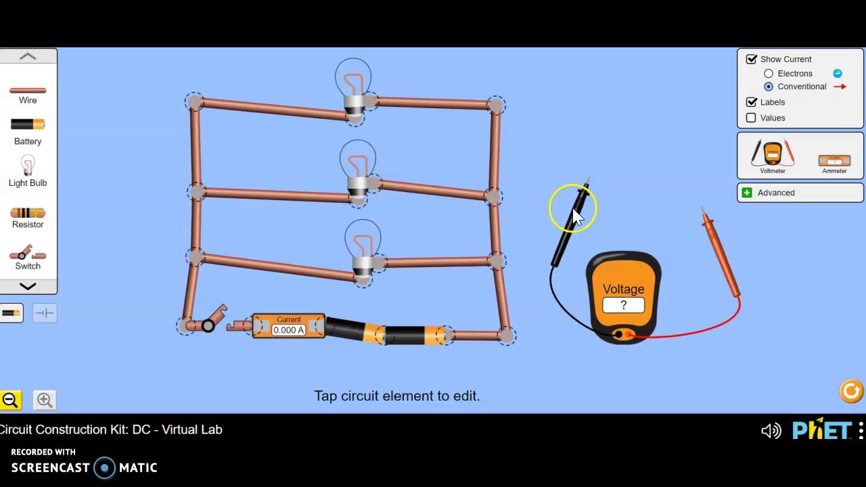
- Reposition the voltmeter's black and red probes beside the meter, away from the parallel circuit
drag(572, 233, 297, 331)
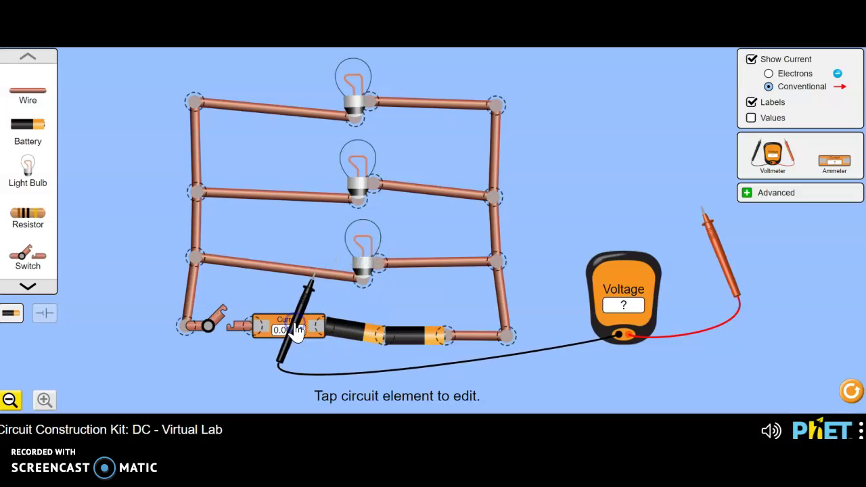
drag(725, 250, 580, 288)
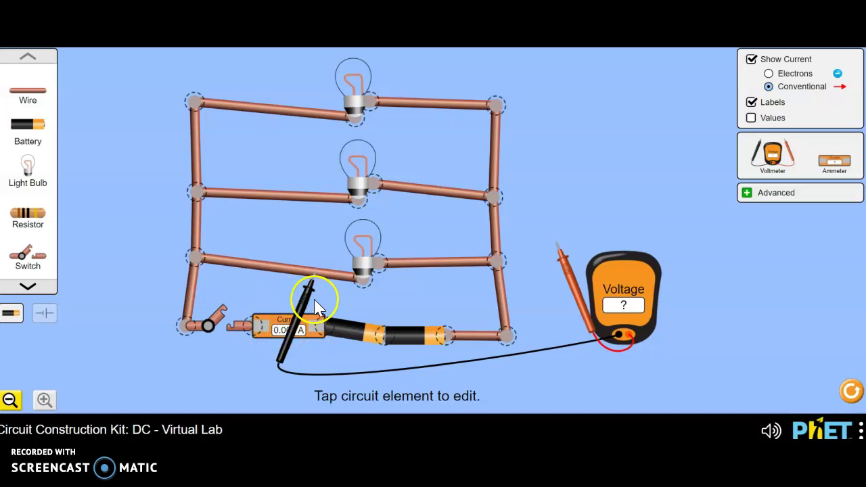
drag(313, 300, 548, 294)
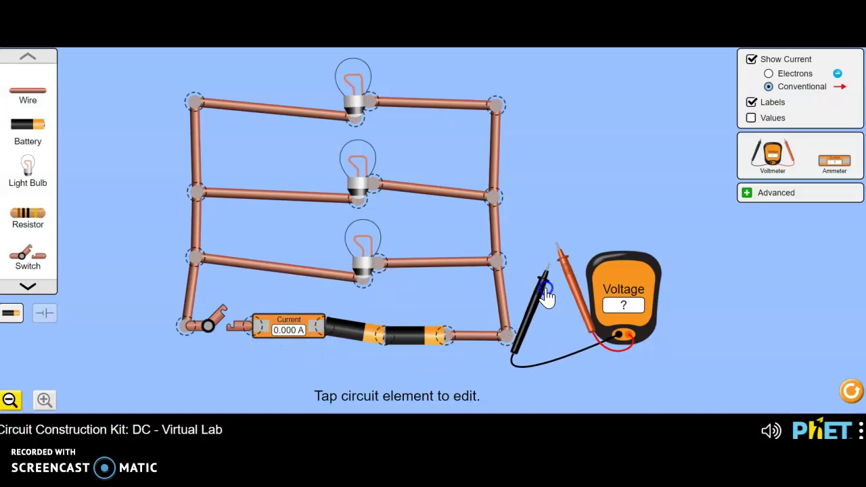
click(310, 331)
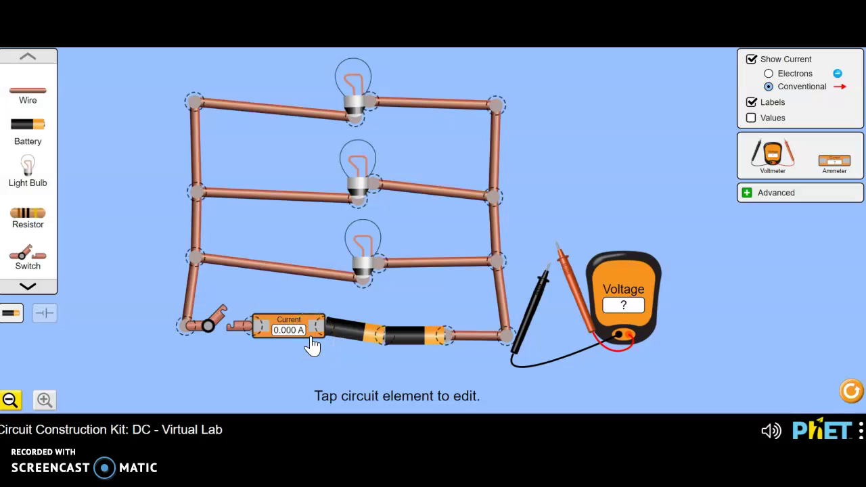